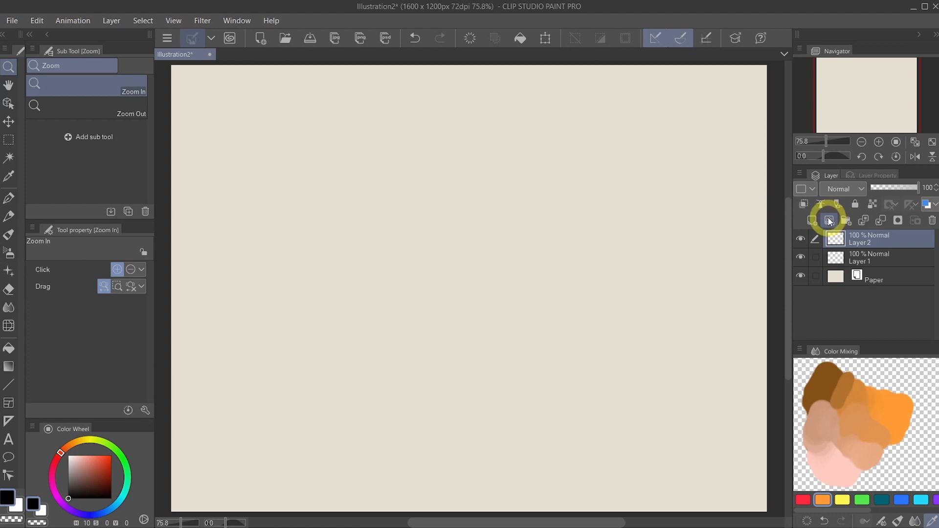
- Create a vector layer above Layer 2 and draw overlapping curved strokes on it with the 10.0 px G-pen
left_click(830, 221)
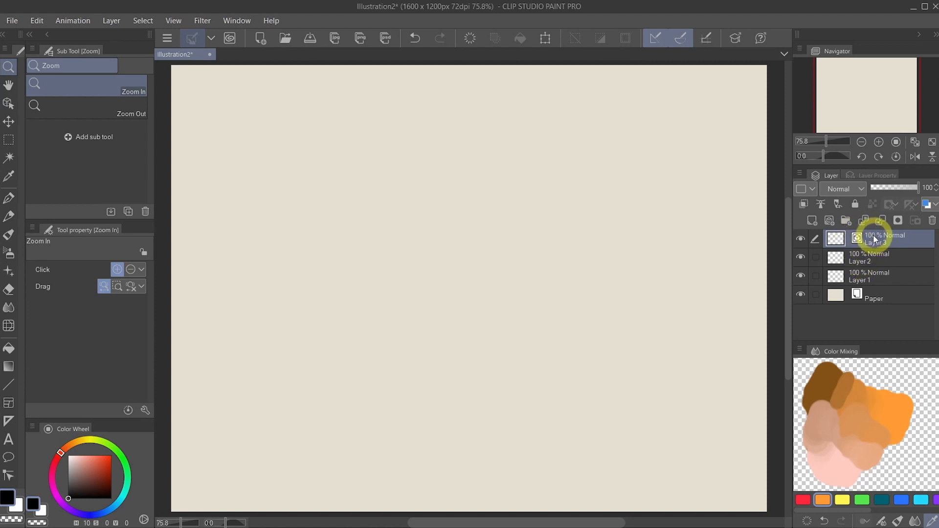
left_click(10, 197)
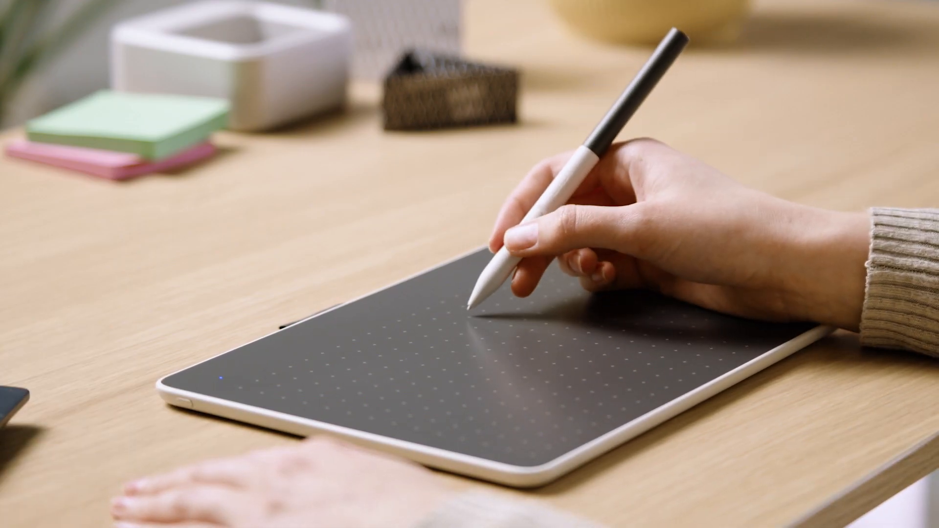
left_click_drag(512, 102, 605, 228)
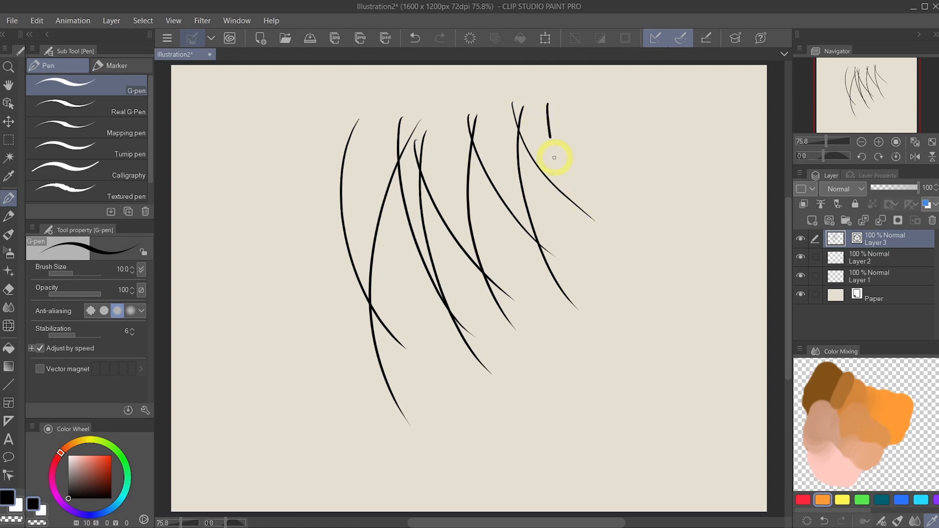
left_click_drag(554, 157, 635, 269)
- Erase the overshooting line ends where the zigzag strokes cross on Layer 3, using the Hard eraser at size 30.0 with Vector eraser enabled
left_click(9, 290)
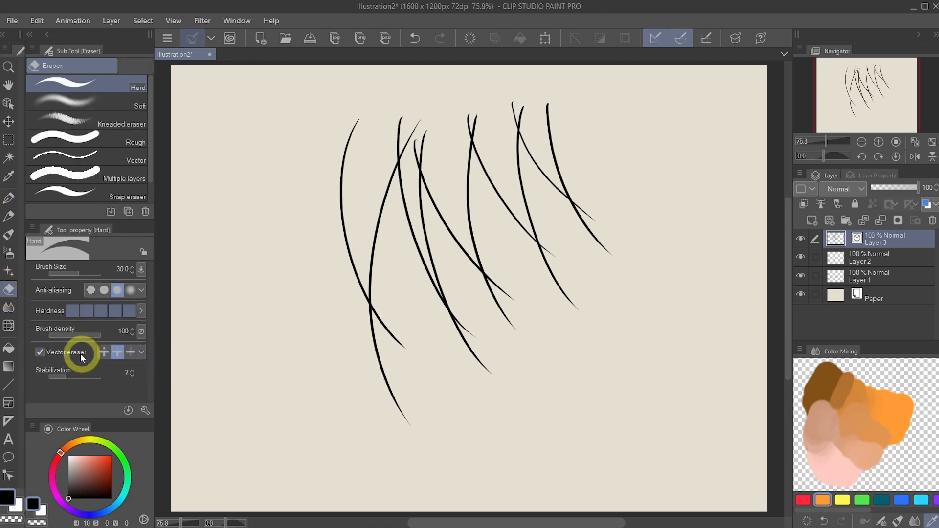
left_click(892, 257)
left_click(910, 240)
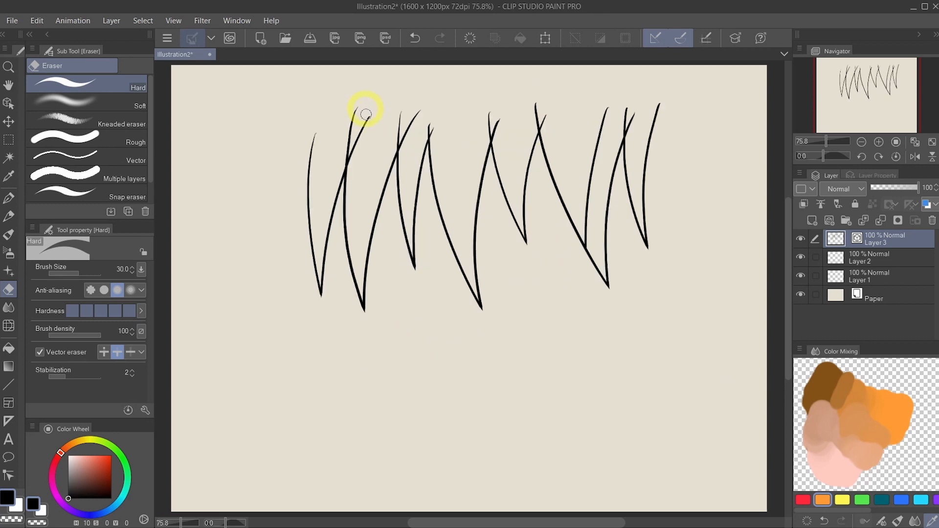
mouse_move(366, 115)
left_mouse_down()
mouse_move(389, 140)
mouse_move(420, 100)
mouse_move(448, 107)
mouse_move(434, 131)
left_mouse_up()
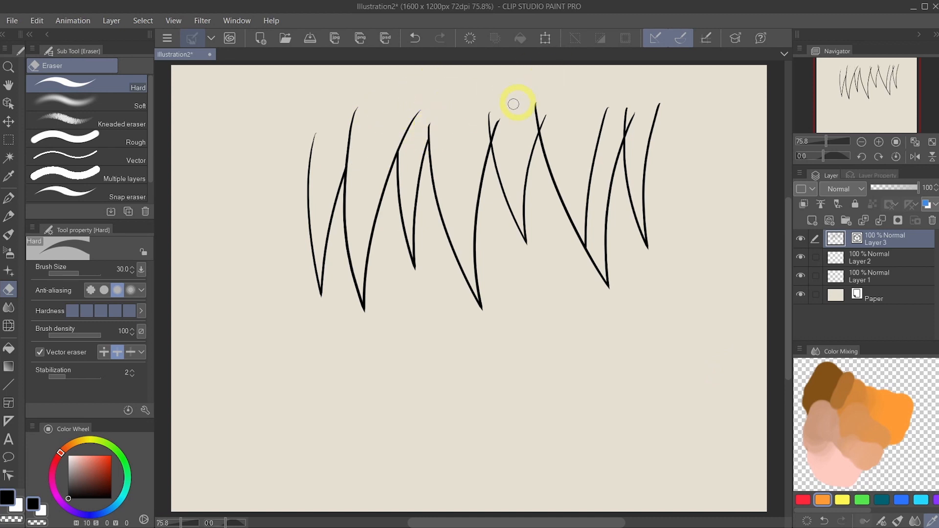
left_click(497, 120)
left_click(538, 111)
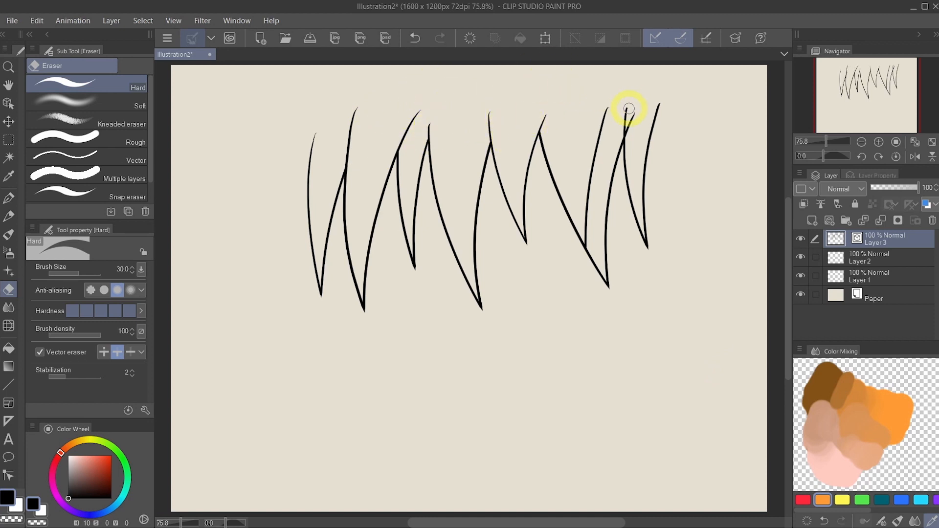
left_click(602, 148)
left_click(627, 111)
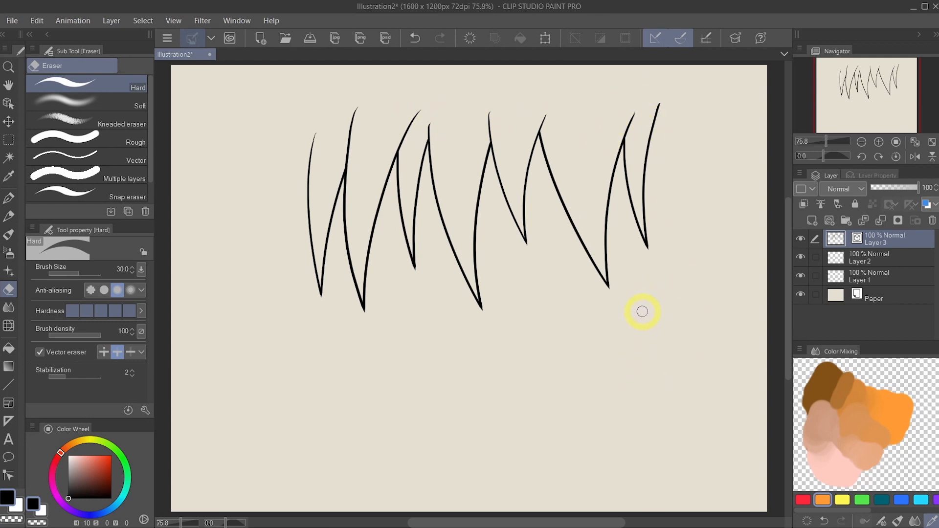
- Thicken the upper part of the leftmost line with Adjust line width, using Thicken at 1.0
left_click(9, 476)
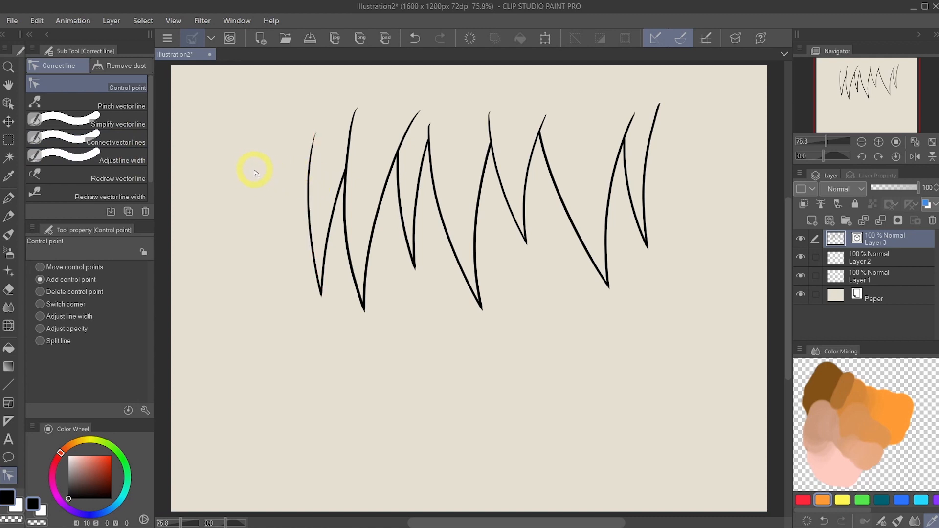
left_click(132, 158)
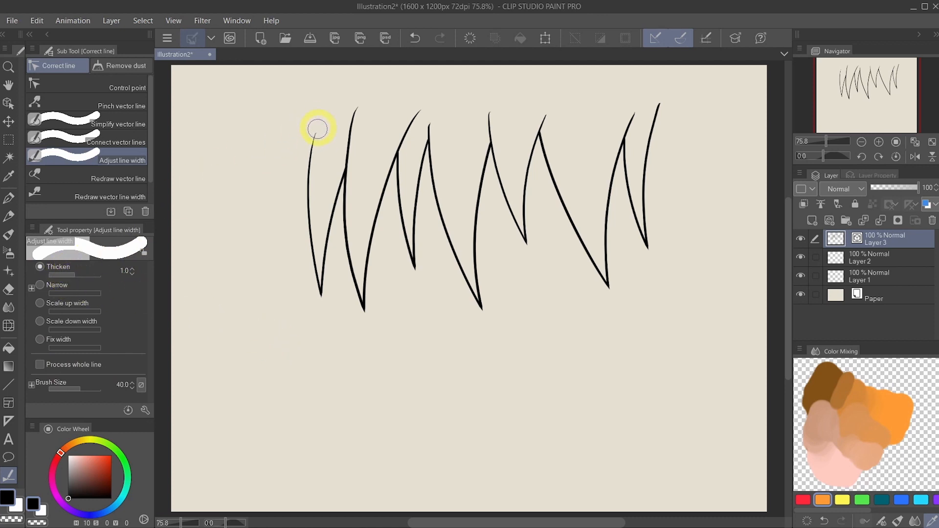
mouse_move(322, 111)
left_mouse_down()
mouse_move(304, 214)
mouse_move(311, 256)
left_mouse_up()
mouse_move(323, 107)
left_mouse_down()
mouse_move(304, 197)
mouse_move(323, 111)
mouse_move(309, 162)
mouse_move(323, 112)
mouse_move(317, 155)
left_mouse_up()
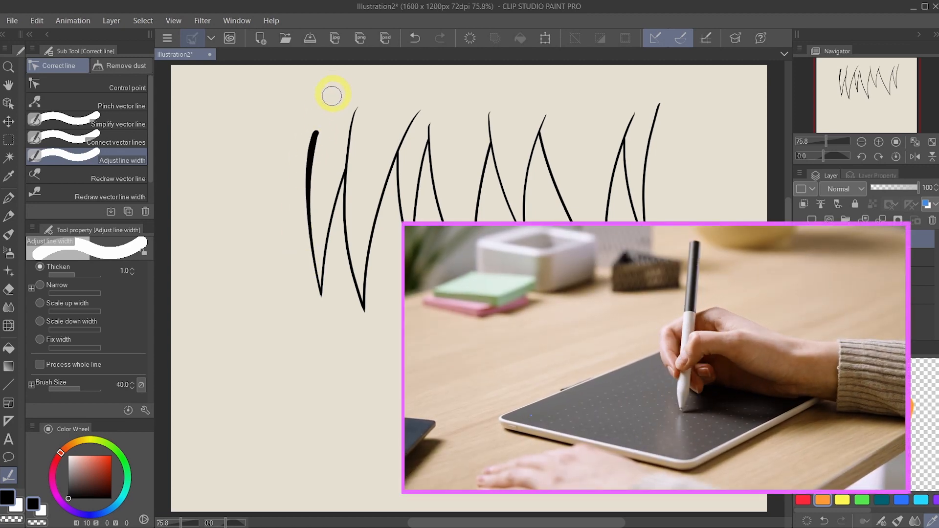
- Thicken the second line's upper part with Thicken at 2.7, and thin the rightmost line with Narrow at 1.7
left_click(131, 267)
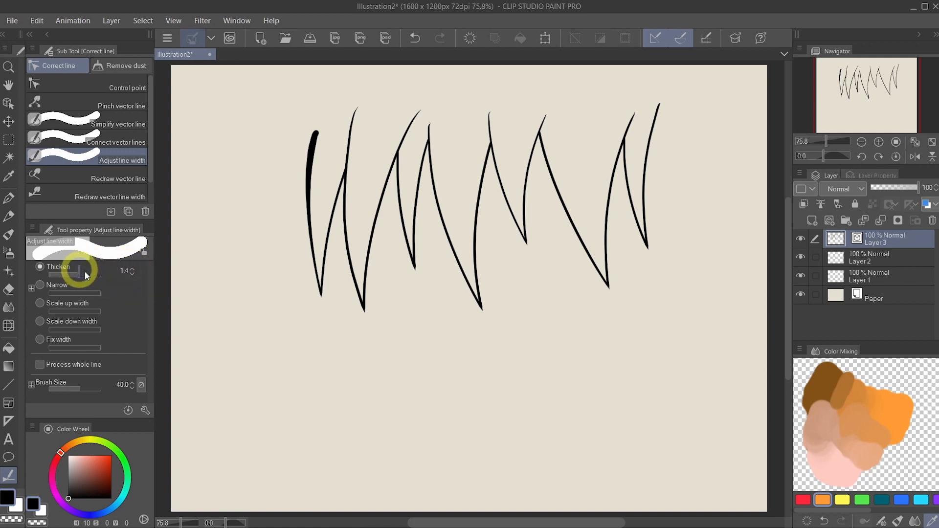
left_click_drag(84, 271, 90, 270)
mouse_move(360, 98)
left_mouse_down()
mouse_move(356, 222)
mouse_move(353, 133)
mouse_move(365, 92)
left_mouse_up()
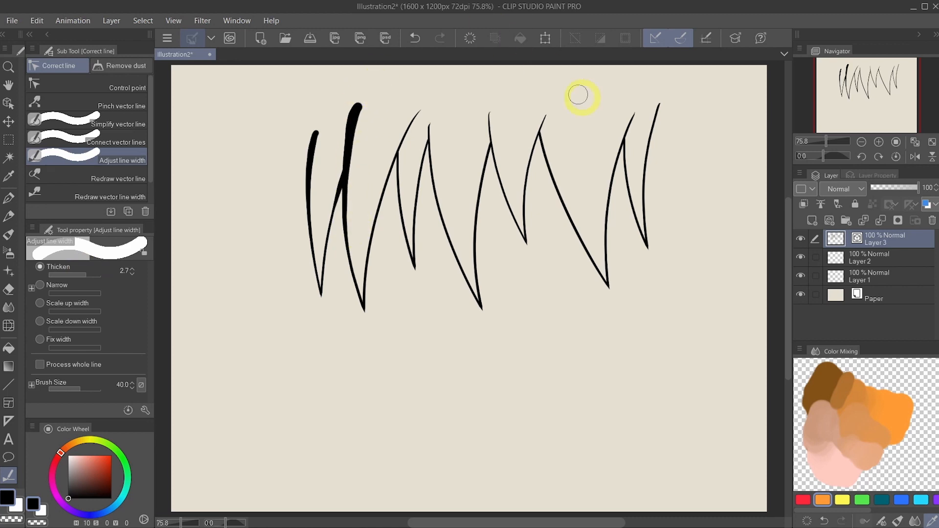
left_click(43, 282)
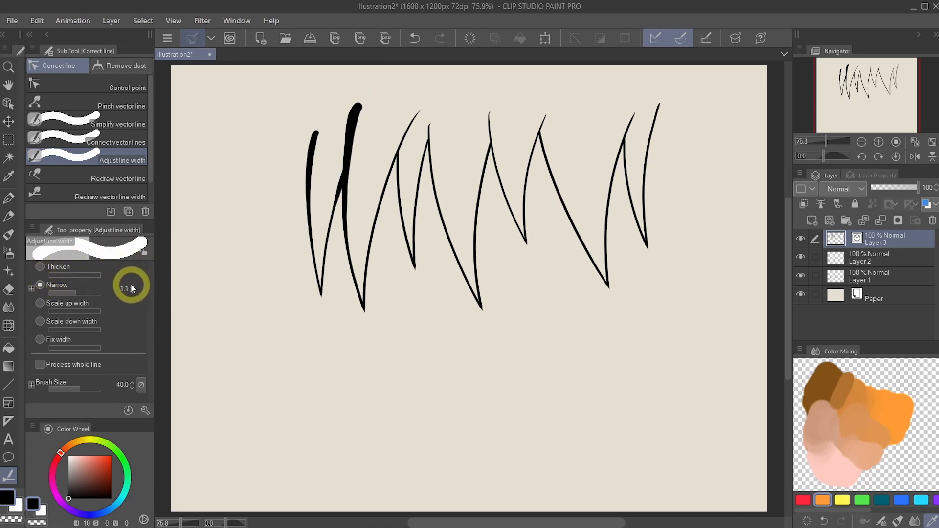
mouse_move(675, 97)
left_mouse_down()
mouse_move(660, 98)
mouse_move(667, 90)
left_mouse_up()
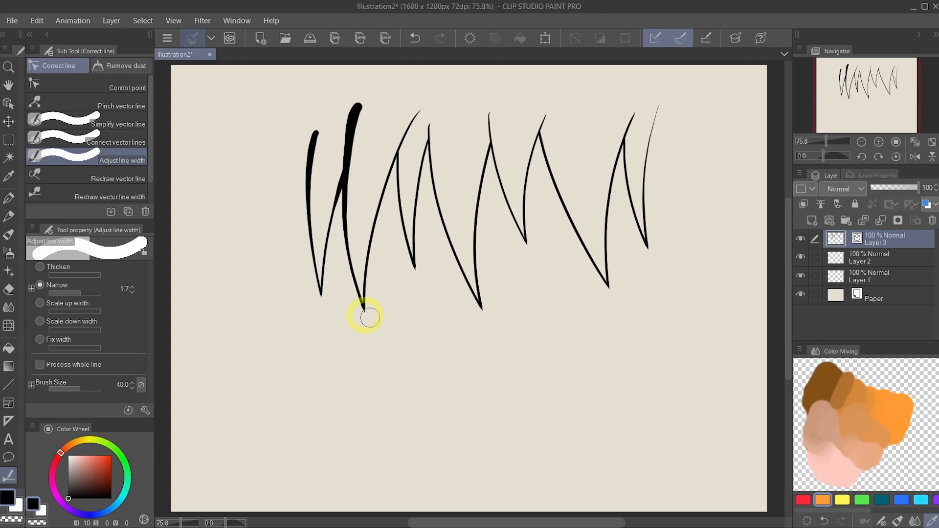
- Give all the lines a uniform 5.0 thickness using Fix width with Process whole line enabled
left_click(41, 338)
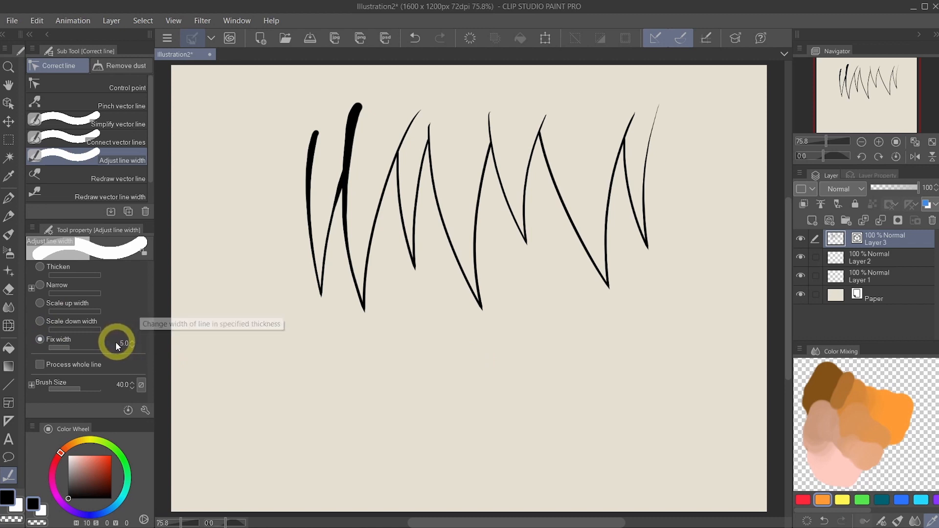
left_click(59, 364)
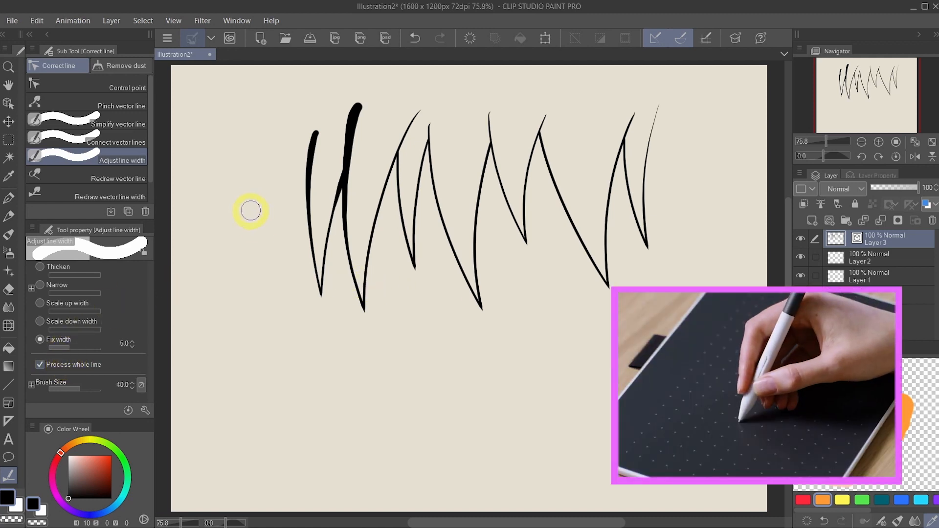
left_click_drag(258, 209, 733, 166)
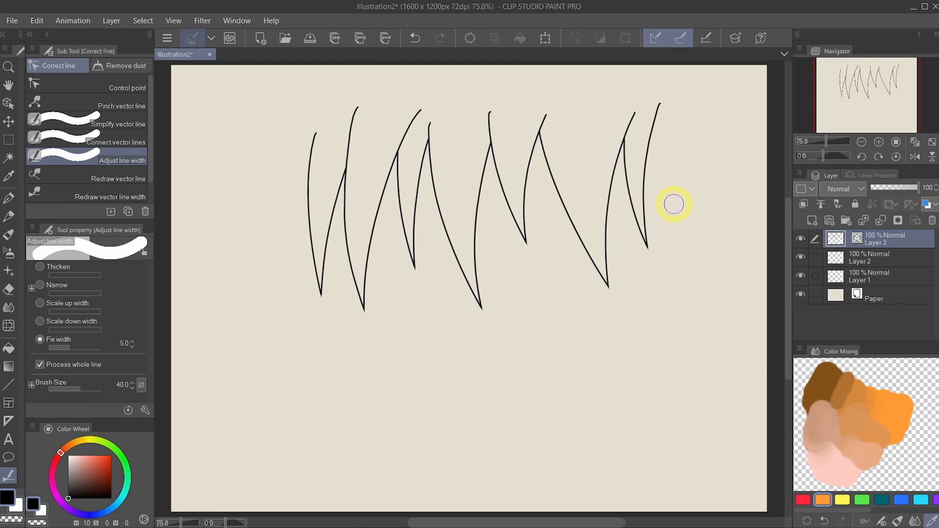
- Bend the two outermost lines and the long line near the right spike with Pinch vector line, at effect range 79 and maximum pinch level
left_click(130, 102)
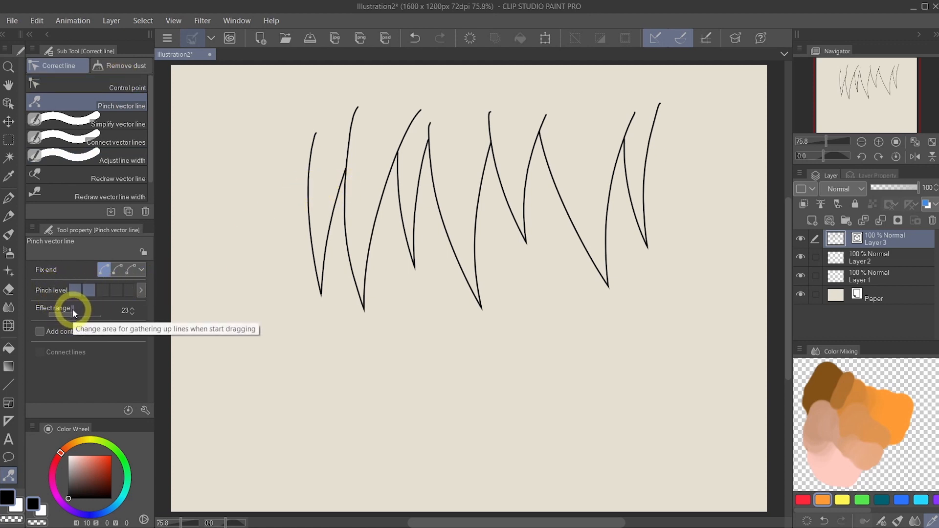
left_click_drag(72, 309, 82, 313)
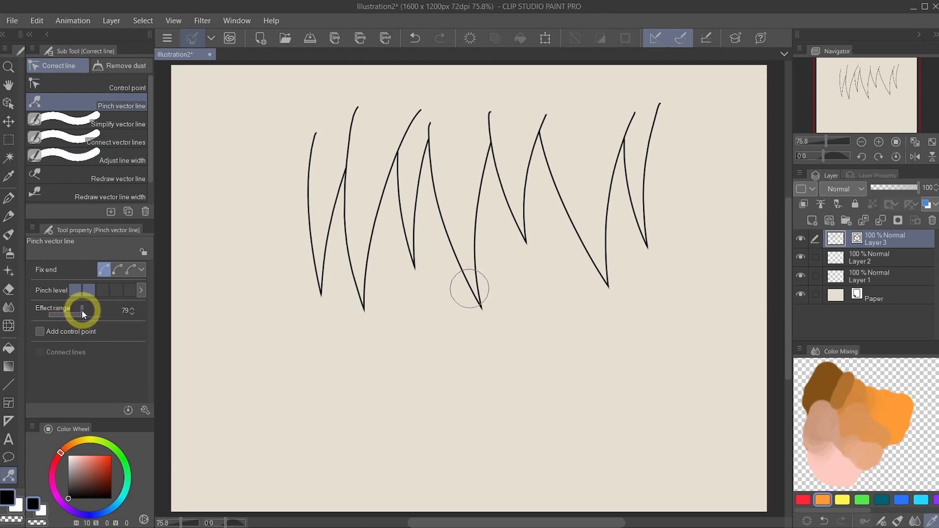
left_click(129, 291)
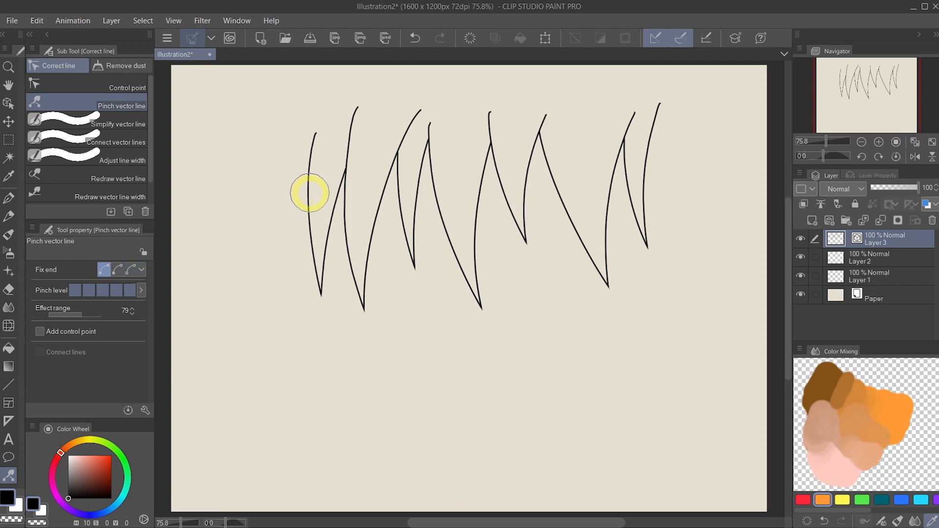
mouse_move(309, 193)
left_mouse_down()
mouse_move(293, 193)
mouse_move(300, 178)
mouse_move(302, 247)
left_mouse_up()
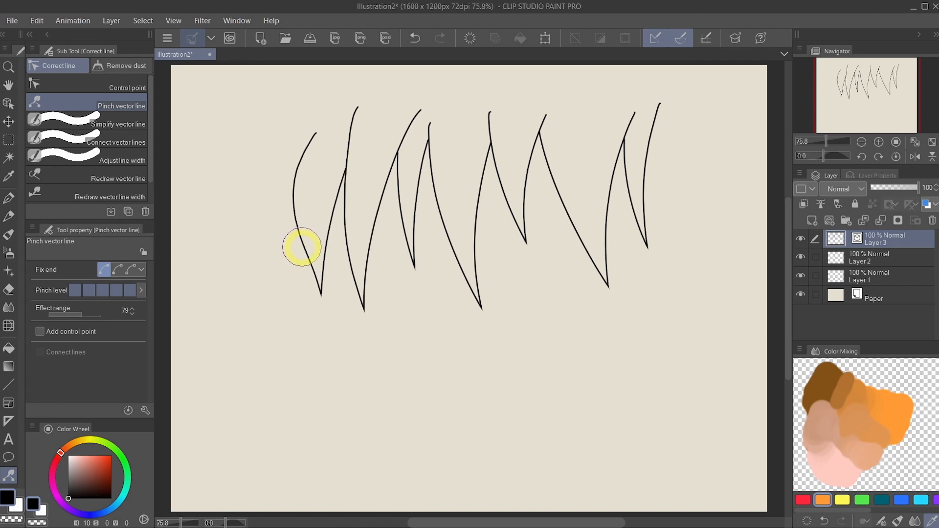
mouse_move(652, 161)
left_mouse_down()
mouse_move(641, 155)
mouse_move(654, 141)
mouse_move(652, 119)
left_mouse_up()
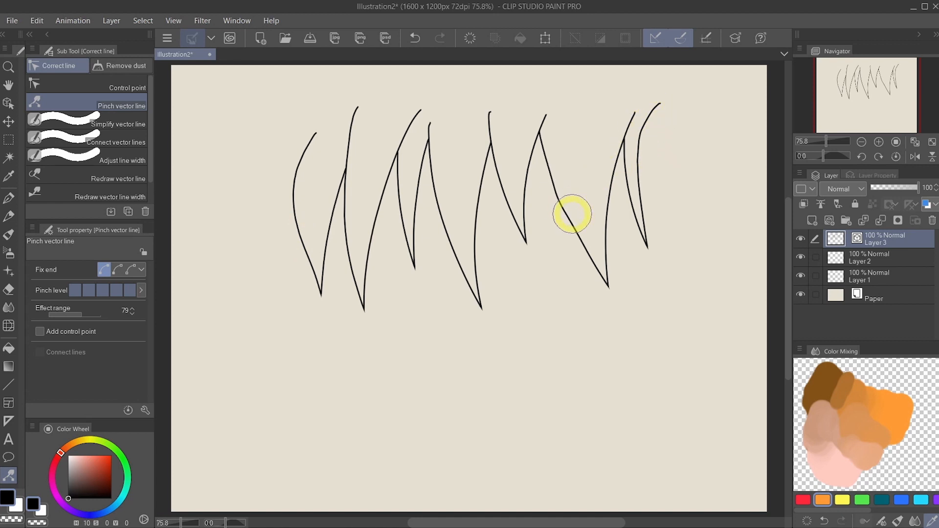
left_click_drag(580, 233, 577, 235)
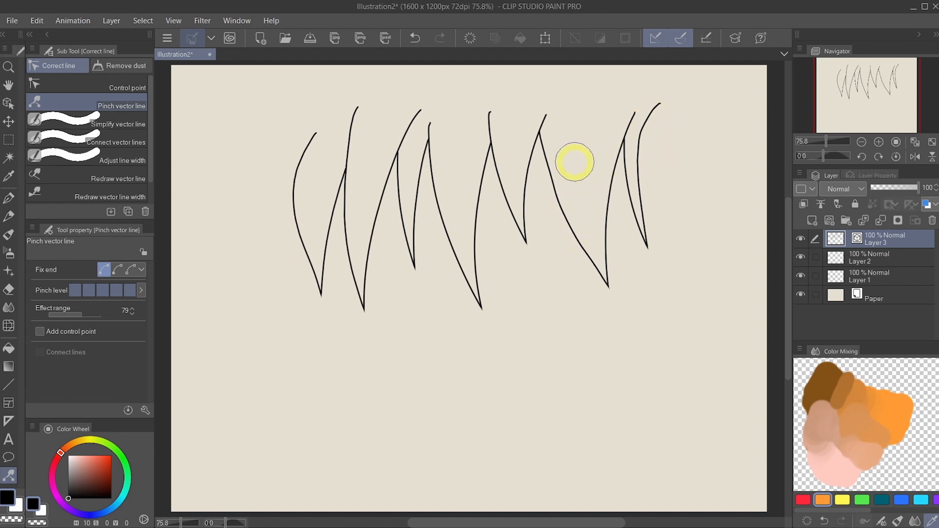
- Try to pull several line tops into new positions with one end fixed at effect range 47, and erase the crossing overlap
mouse_move(660, 103)
left_mouse_down()
mouse_move(663, 84)
mouse_move(663, 101)
mouse_move(676, 88)
left_mouse_up()
left_click_drag(545, 116, 575, 103)
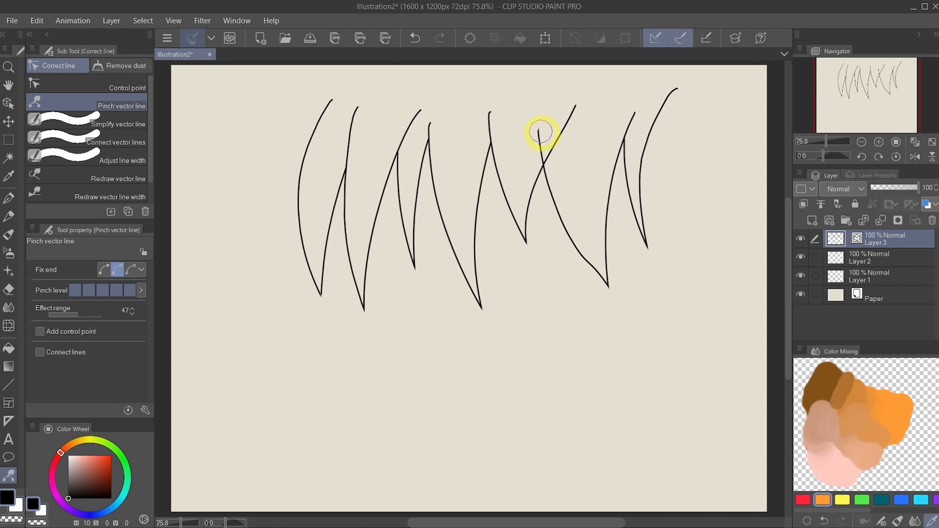
left_click_drag(541, 132, 536, 102)
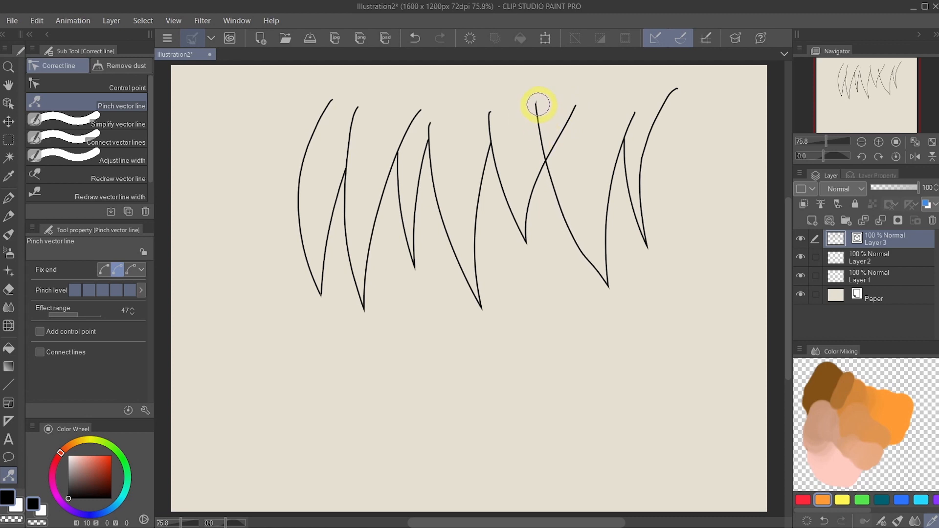
left_click(9, 289)
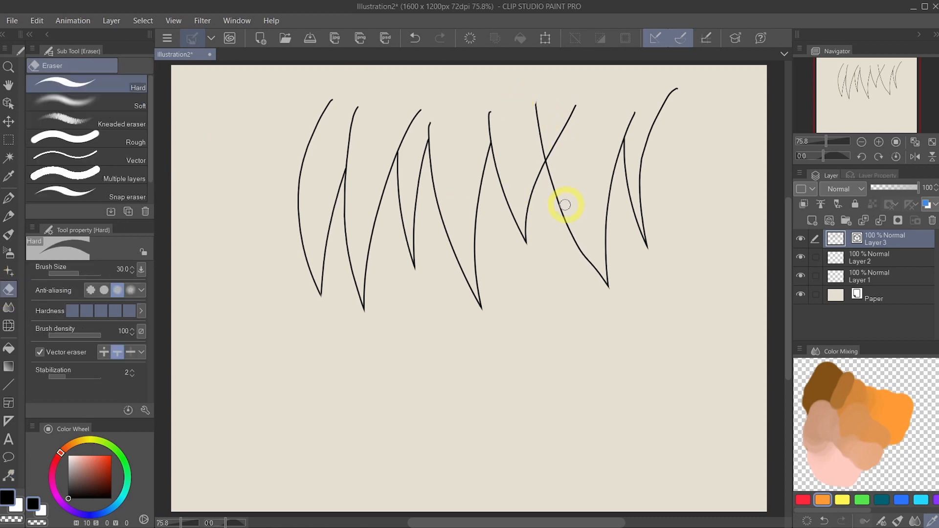
left_click_drag(532, 133, 571, 63)
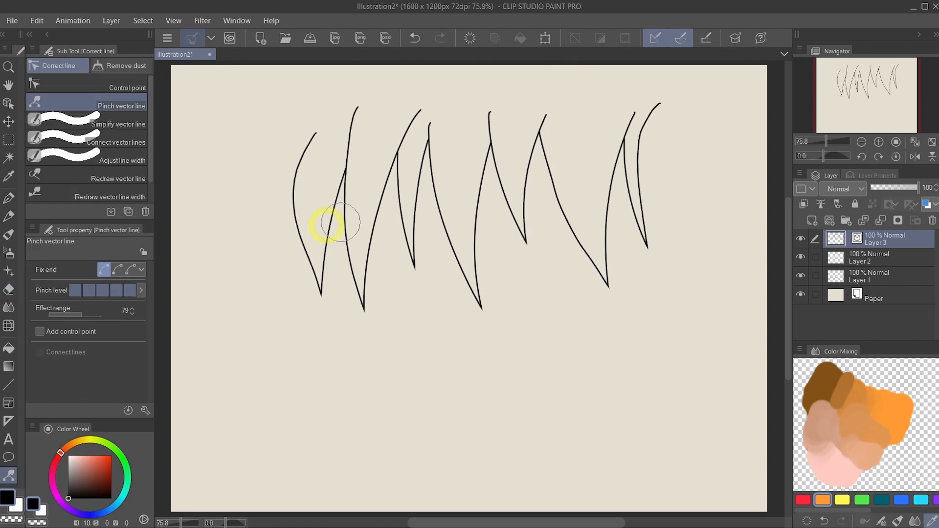
- Reposition the tops of the outermost lines and the second line with one end fixed, and erase the tip overshooting the second line
mouse_move(661, 104)
left_mouse_down()
mouse_move(670, 88)
mouse_move(686, 88)
left_mouse_up()
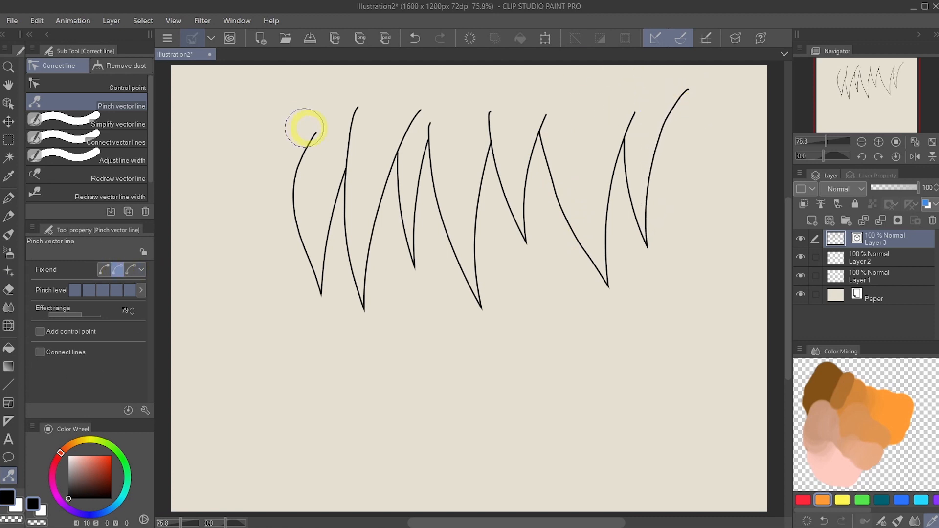
mouse_move(313, 133)
left_mouse_down()
mouse_move(328, 118)
mouse_move(353, 115)
mouse_move(345, 120)
left_mouse_up()
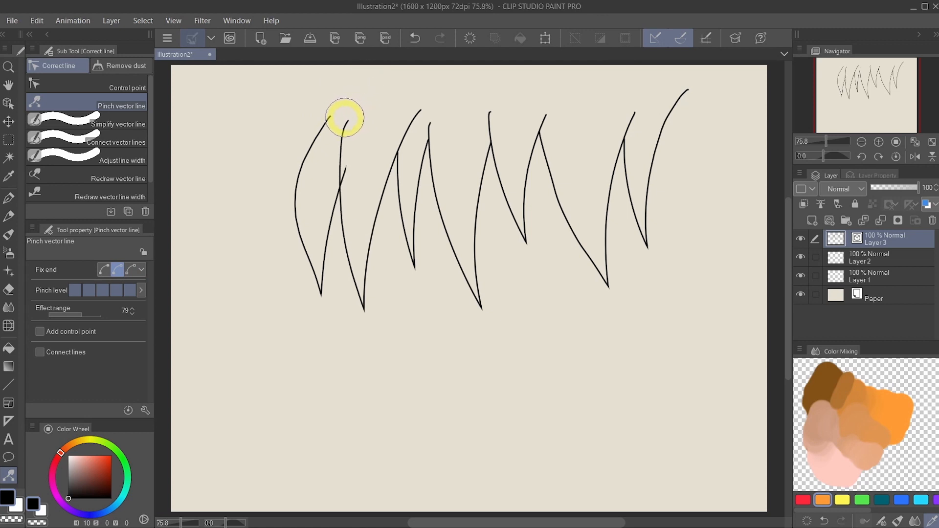
left_click(8, 289)
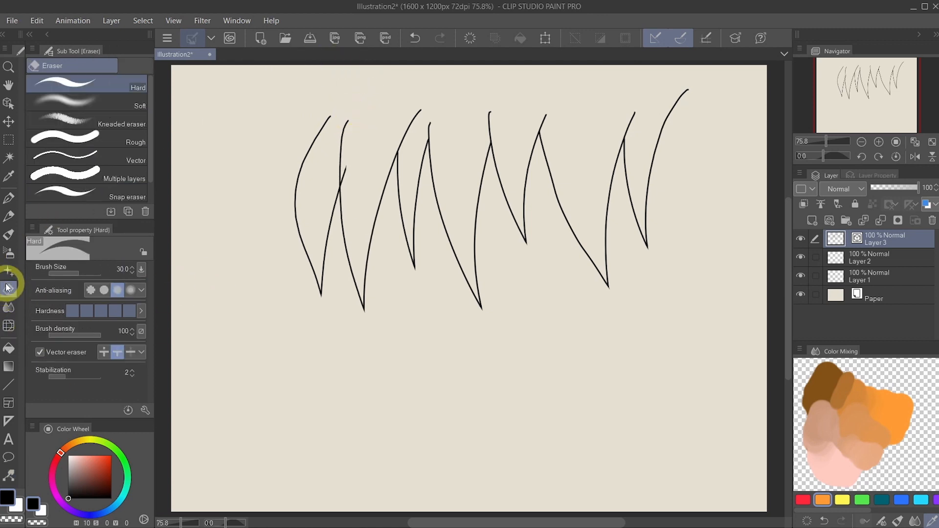
left_click(348, 163)
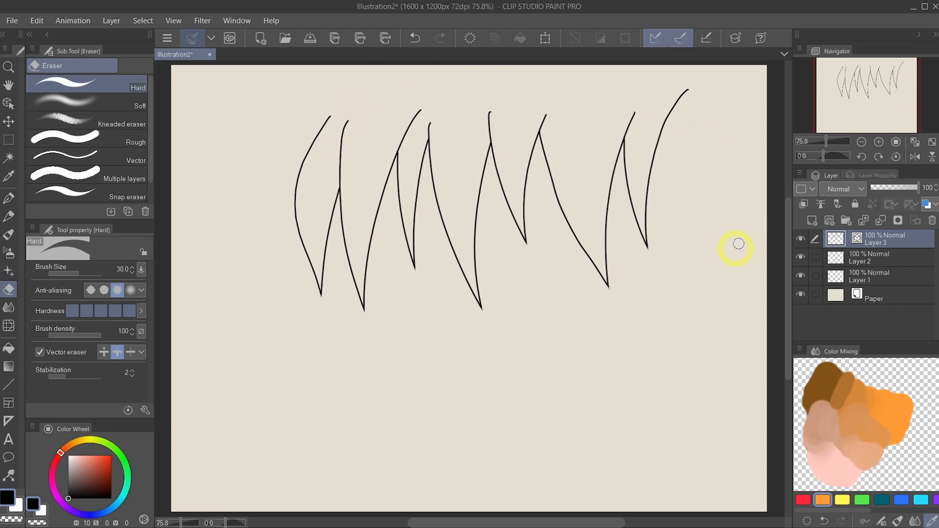